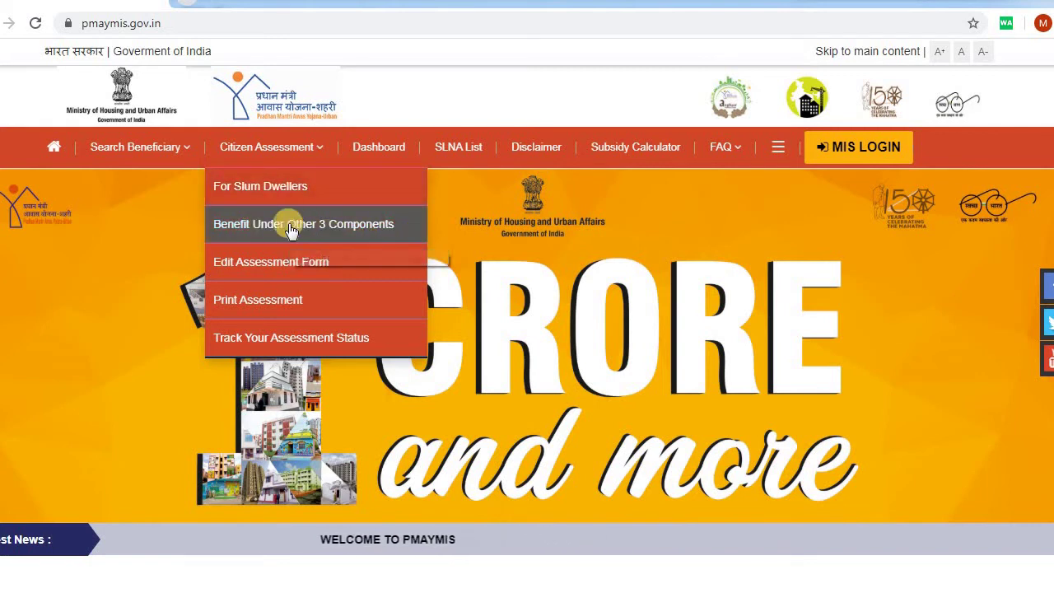
- Under Benefit Under Other 3 Components, paste the applicant's Aadhaar name, give sharing consent and run Check
left_click(340, 225)
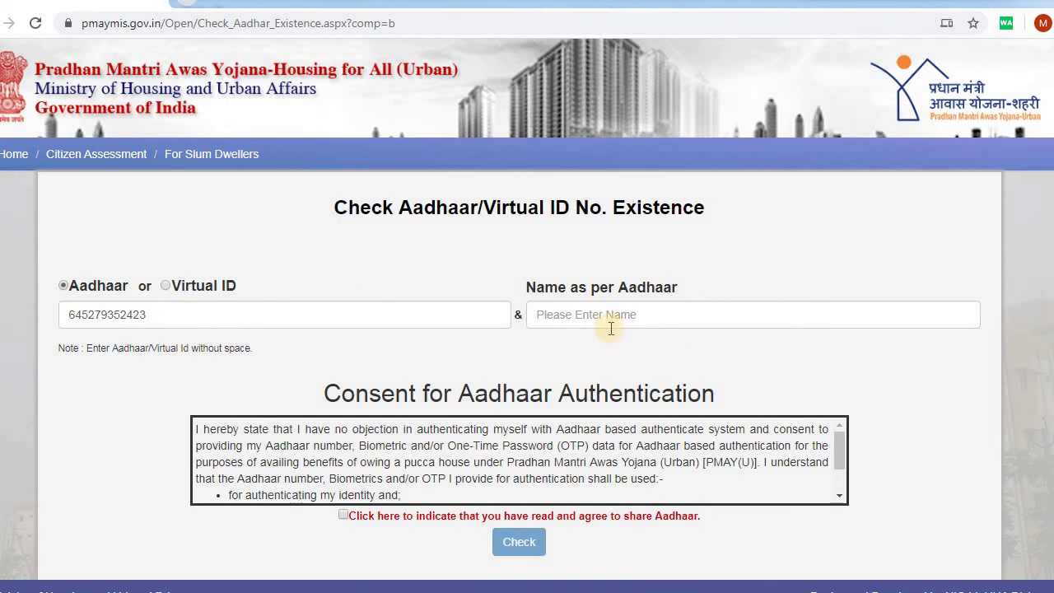
left_click(578, 309)
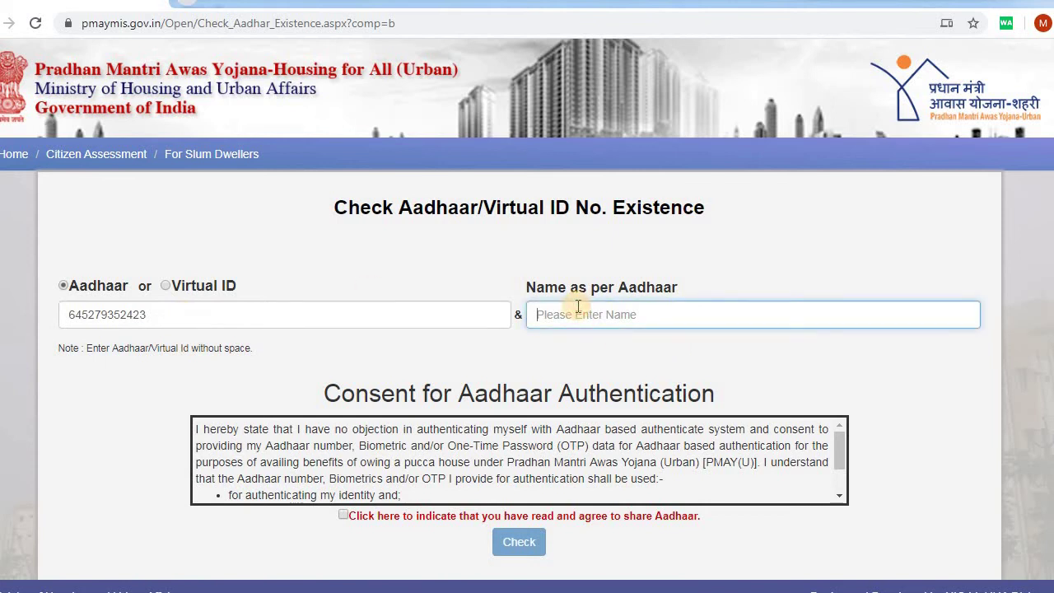
scroll(579, 307, "down", 1)
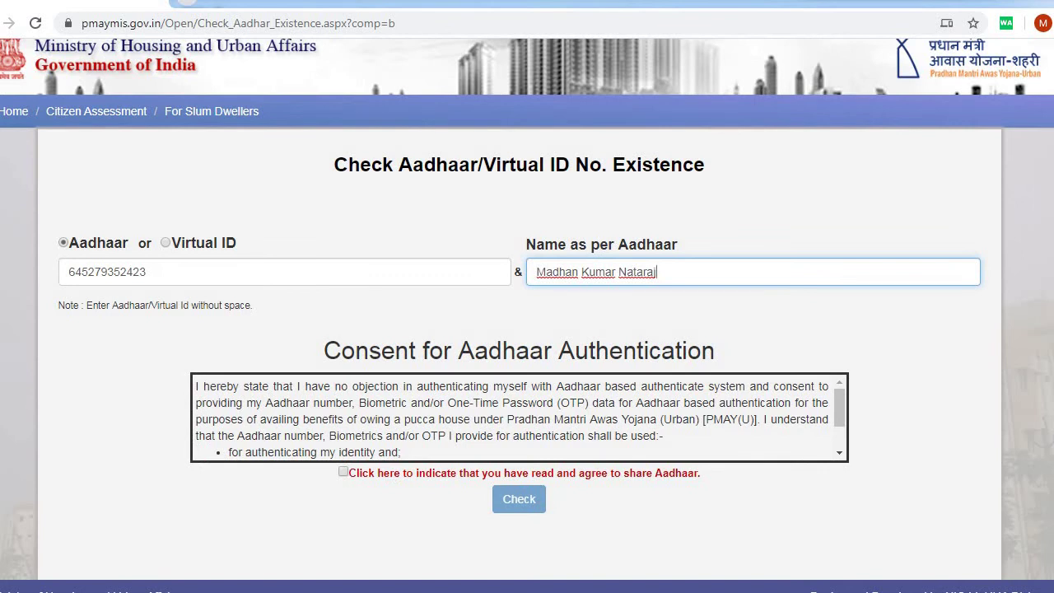
left_click(345, 472)
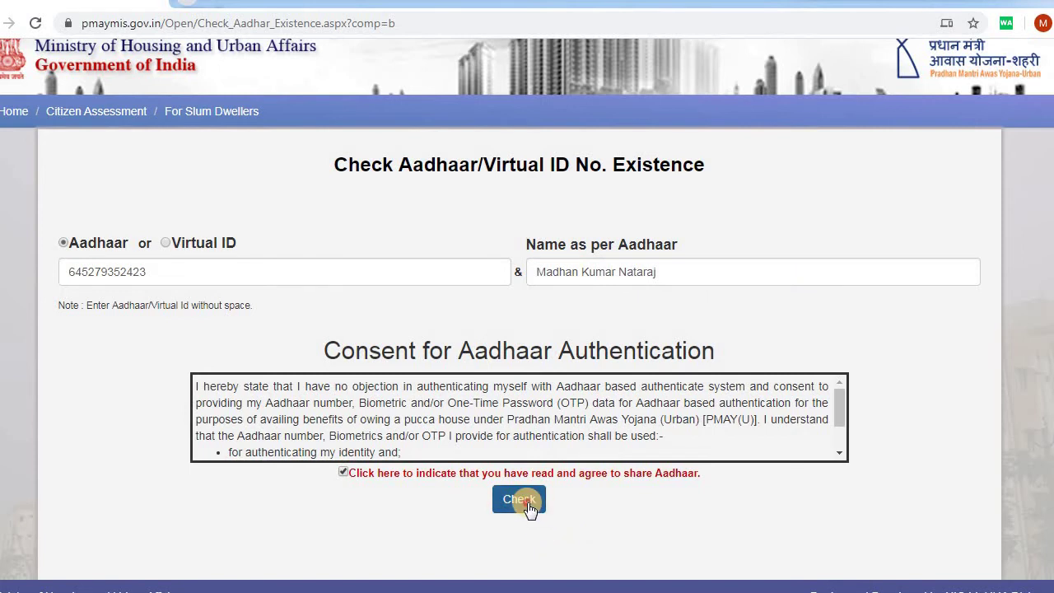
left_click(527, 501)
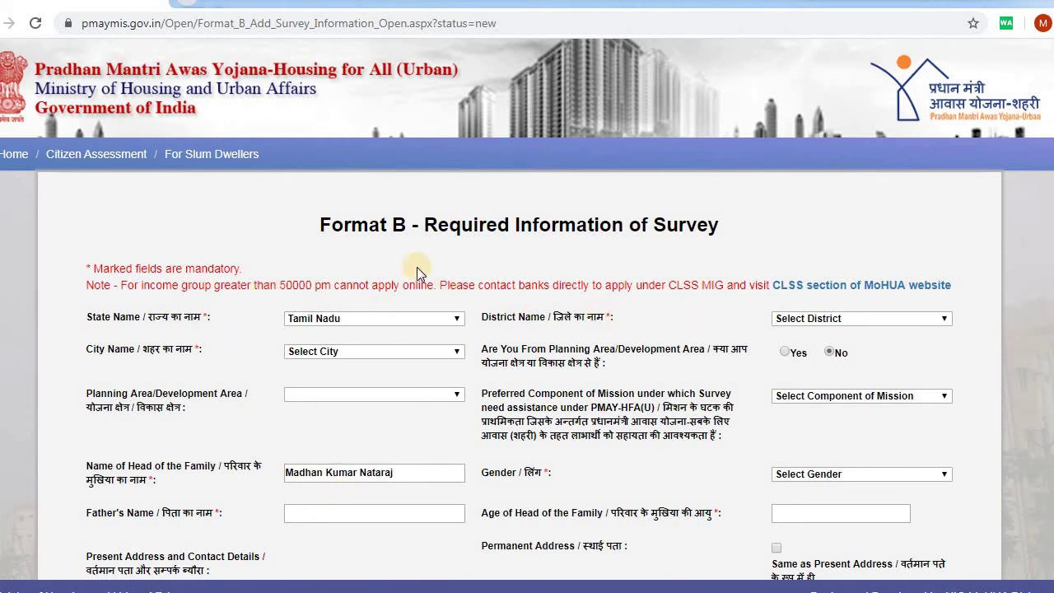
- Pick Coimbatore as the District Name and view the Preferred Component of Mission options
left_click(855, 316)
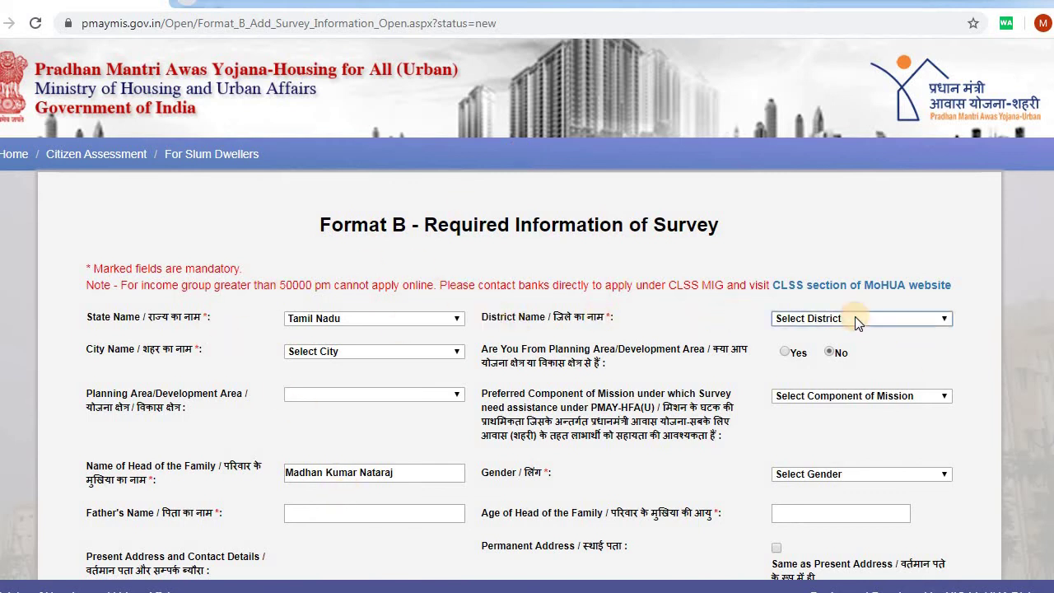
left_click(821, 373)
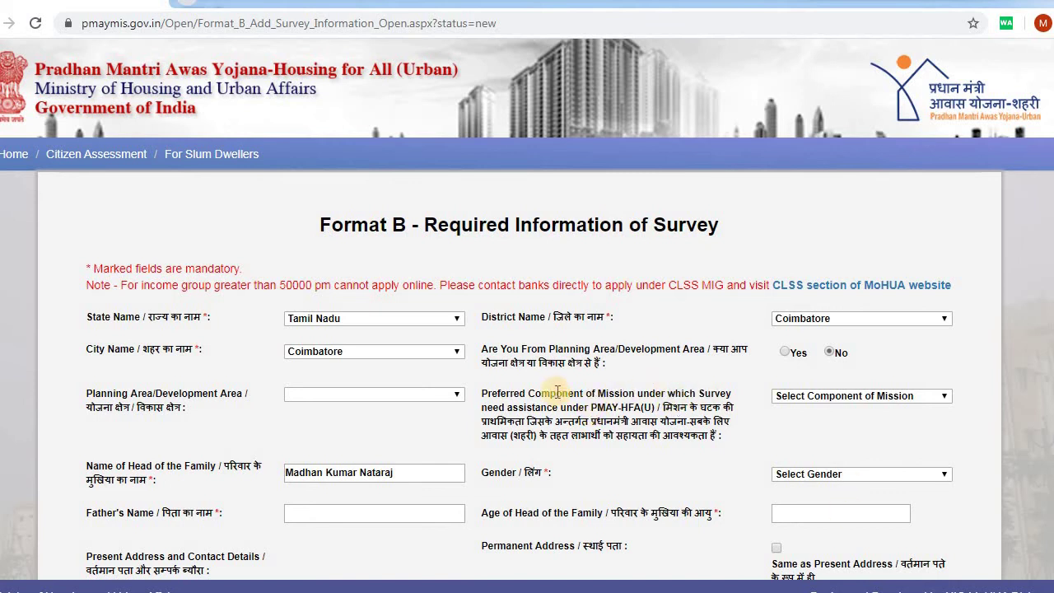
left_click_drag(610, 394, 556, 394)
scroll(611, 400, "down", 1)
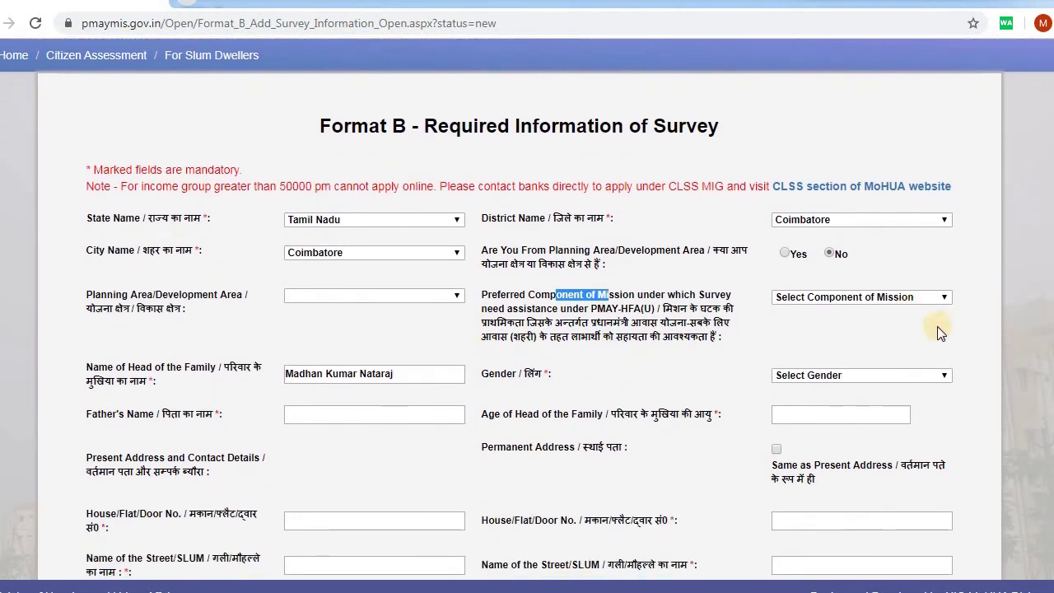
left_click(885, 299)
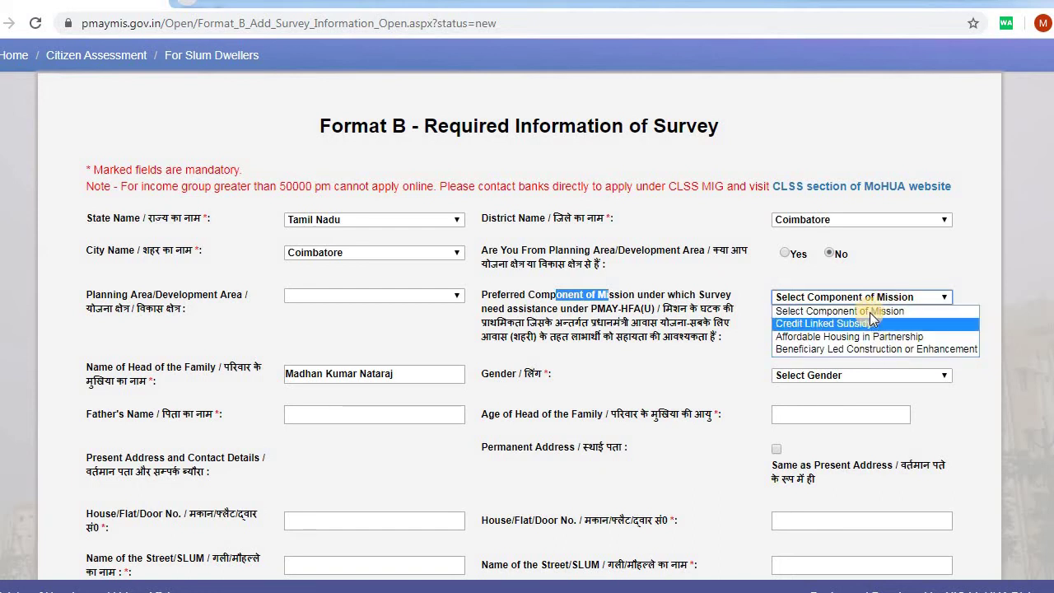
scroll(552, 140, "down", 2)
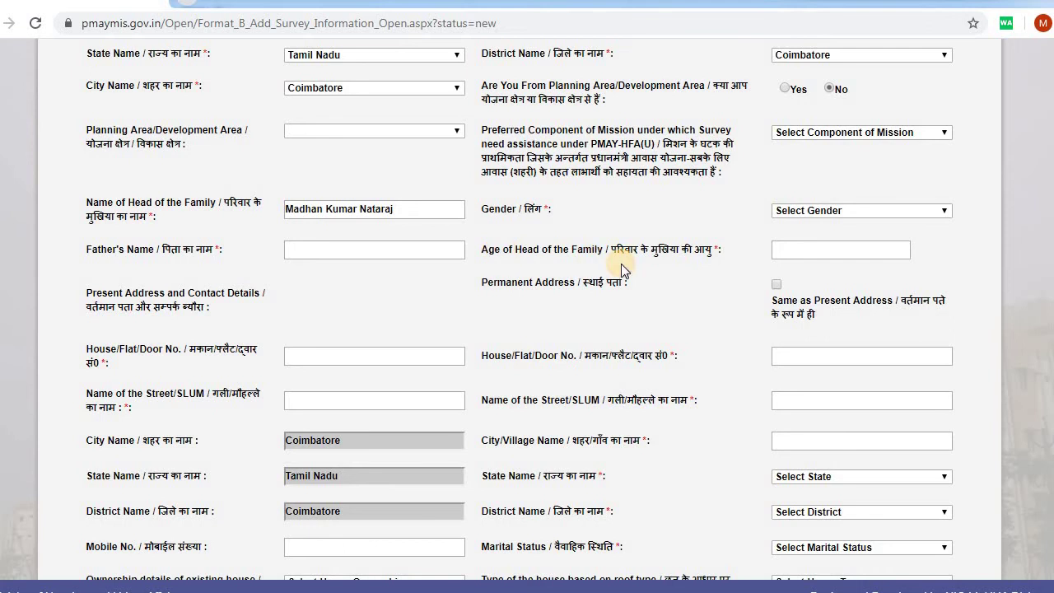
left_click_drag(622, 270, 499, 249)
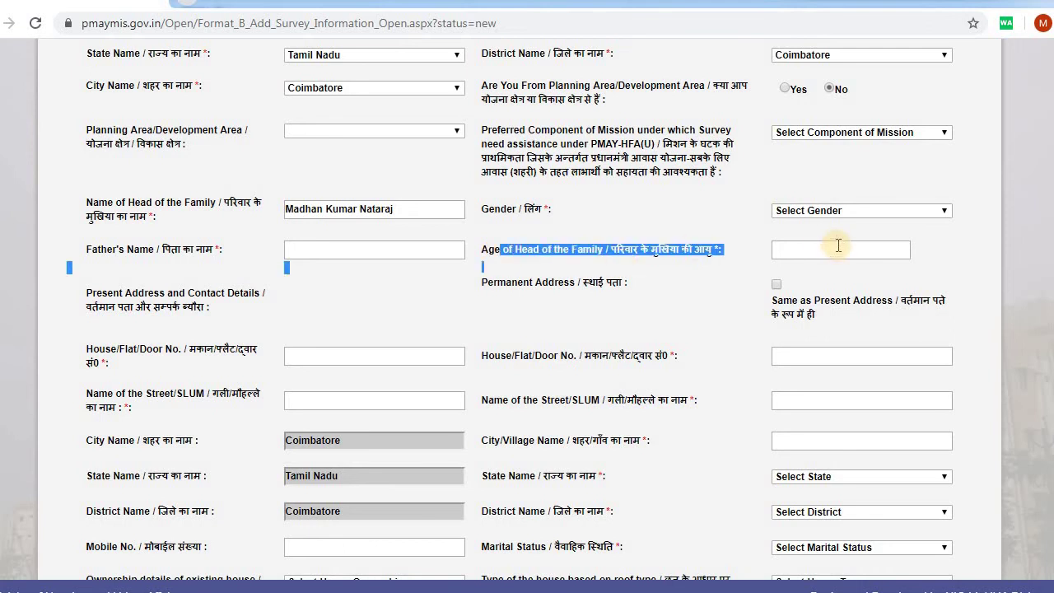
left_click(467, 298)
scroll(467, 299, "down", 2)
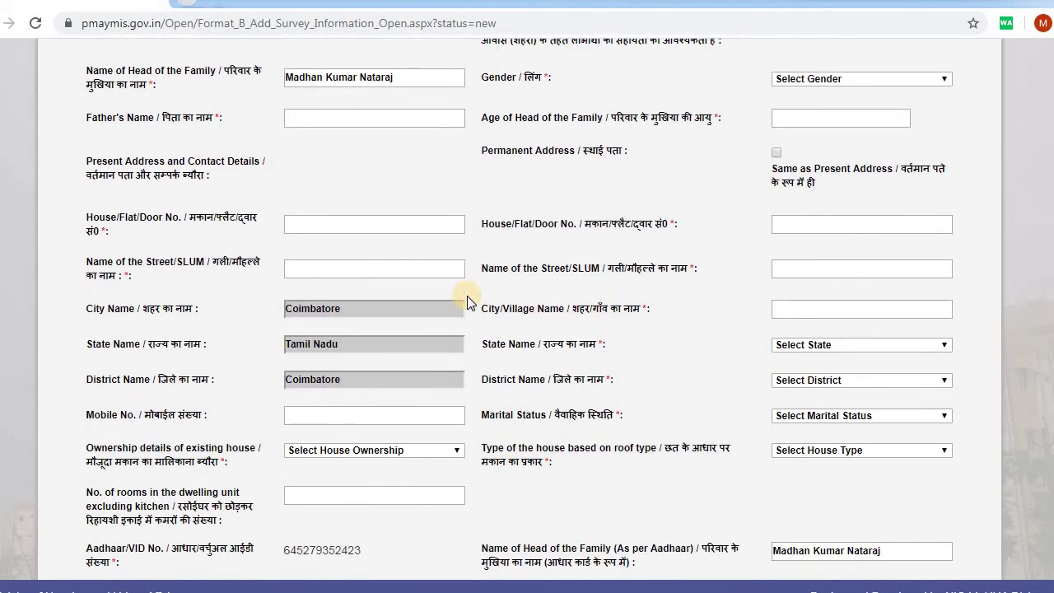
scroll(467, 300, "down", 1)
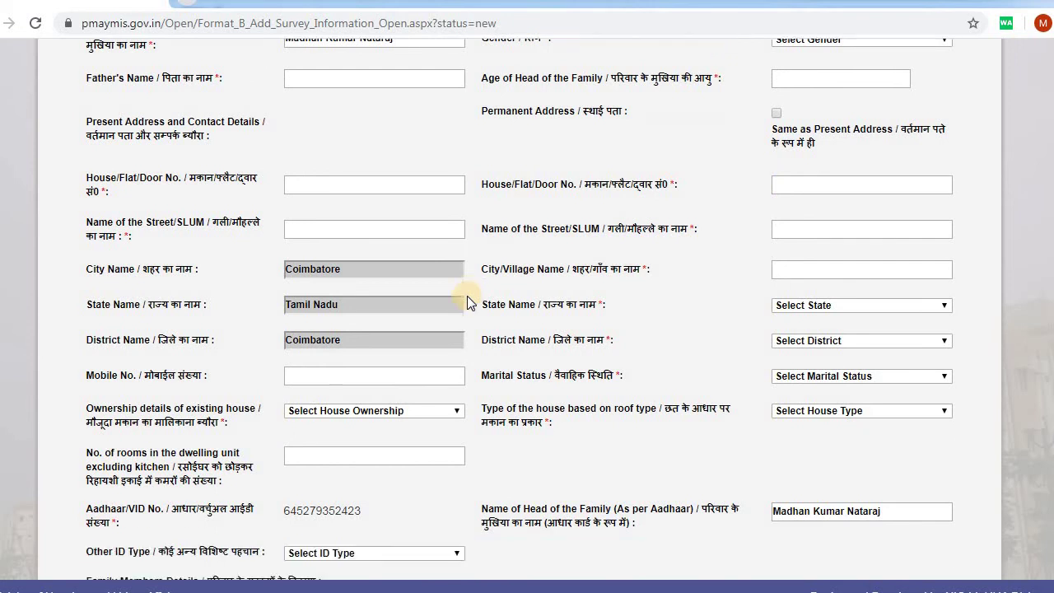
scroll(467, 298, "down", 2)
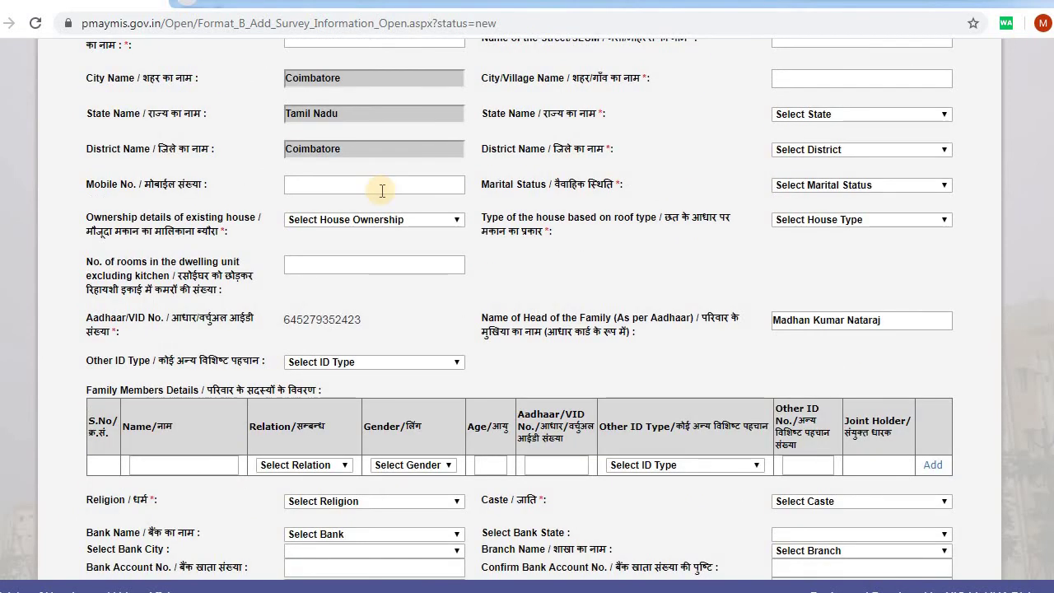
left_click(402, 219)
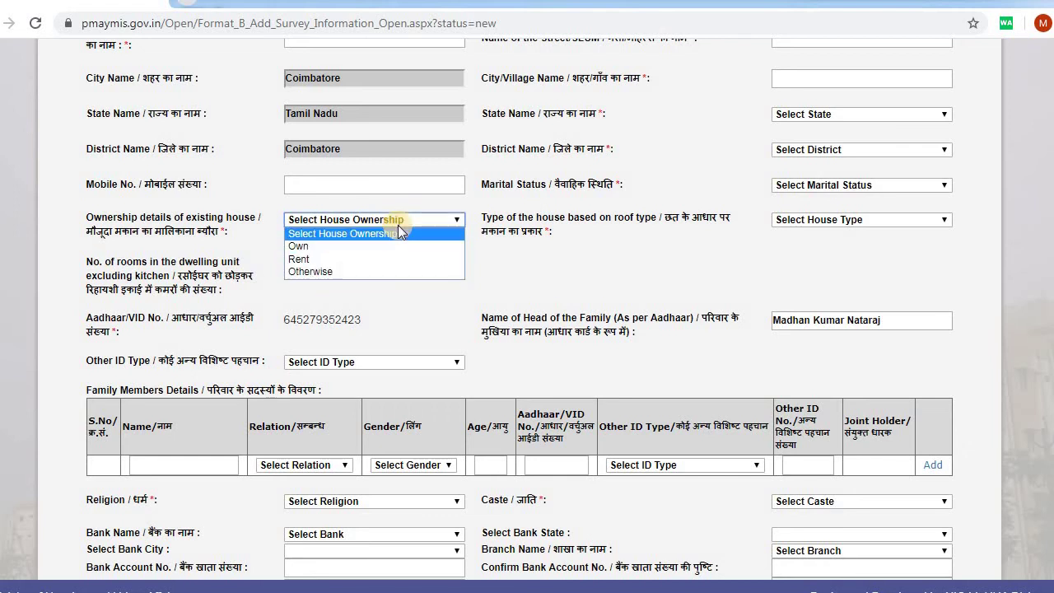
left_click(595, 248)
left_click_drag(636, 207, 635, 206)
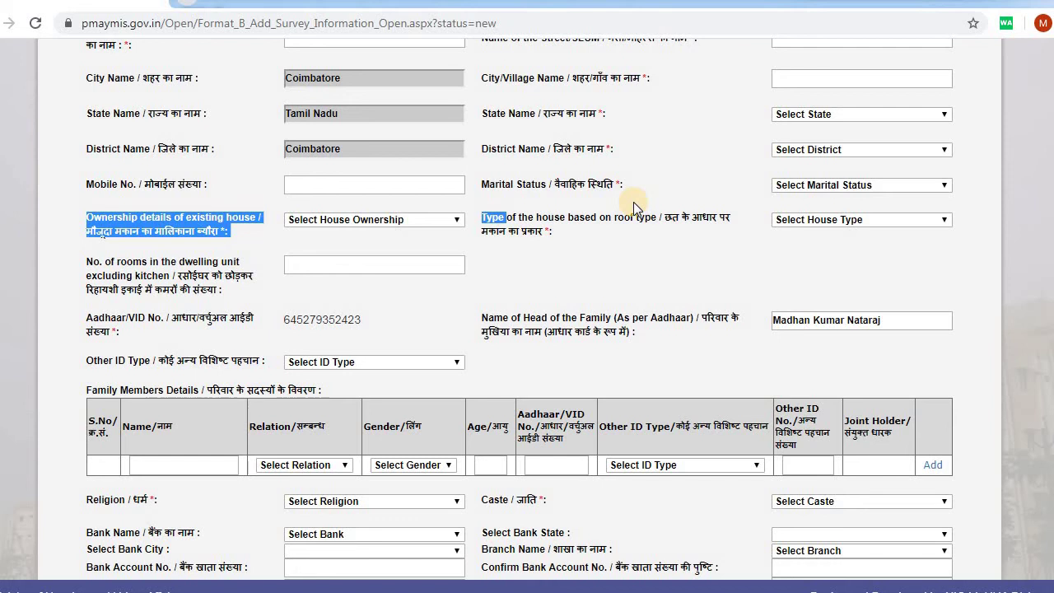
key("r")
left_click(840, 219)
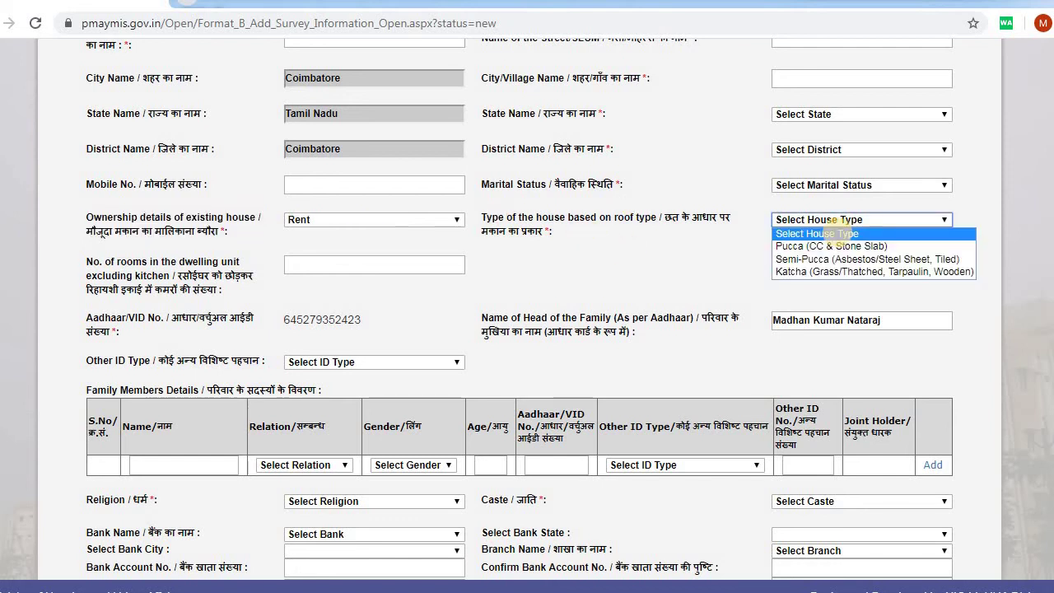
left_click(840, 234)
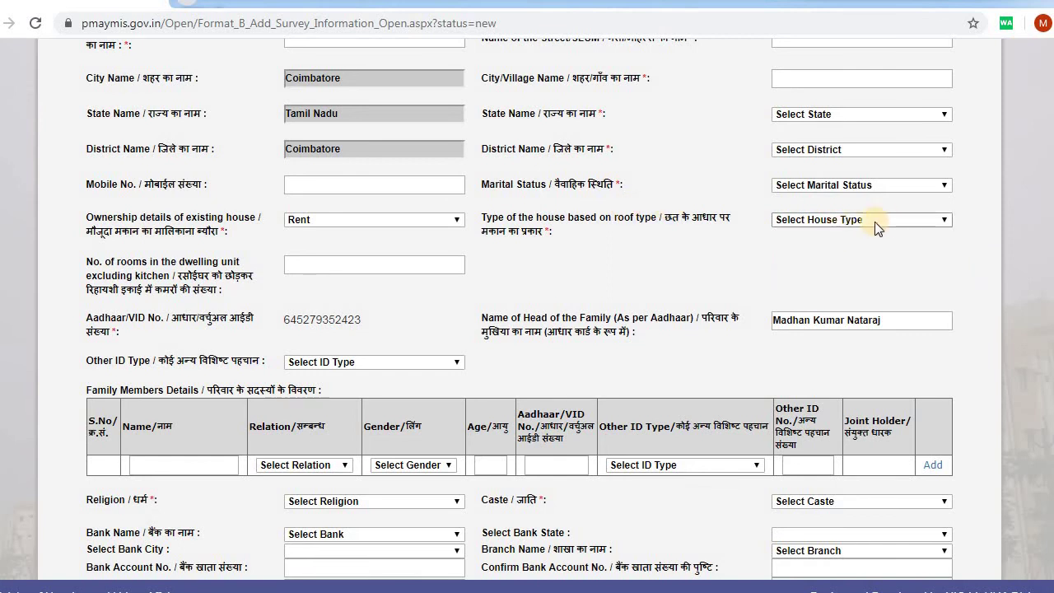
left_click(850, 222)
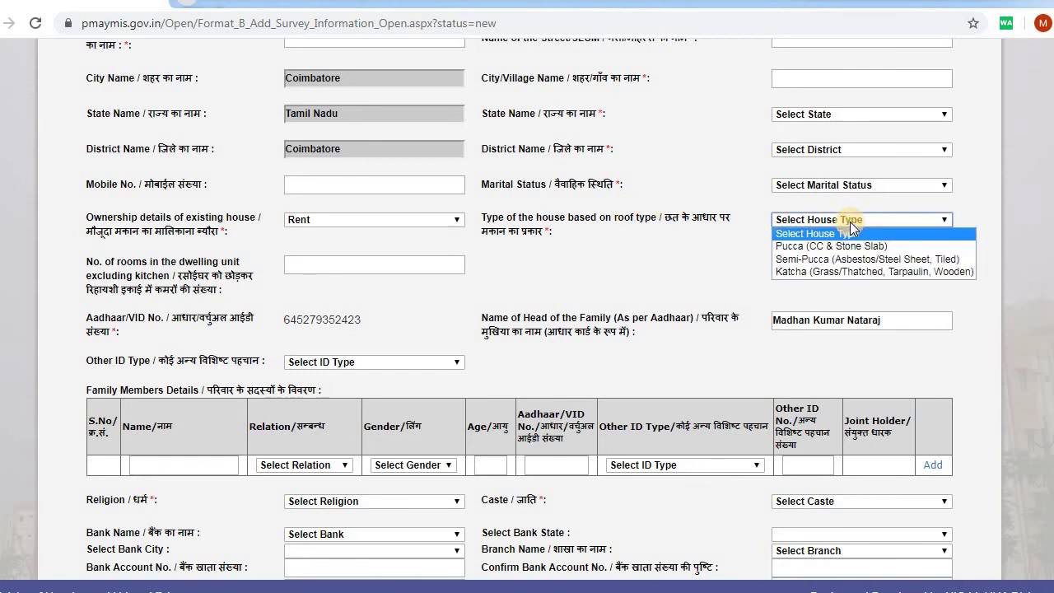
scroll(564, 271, "down", 1)
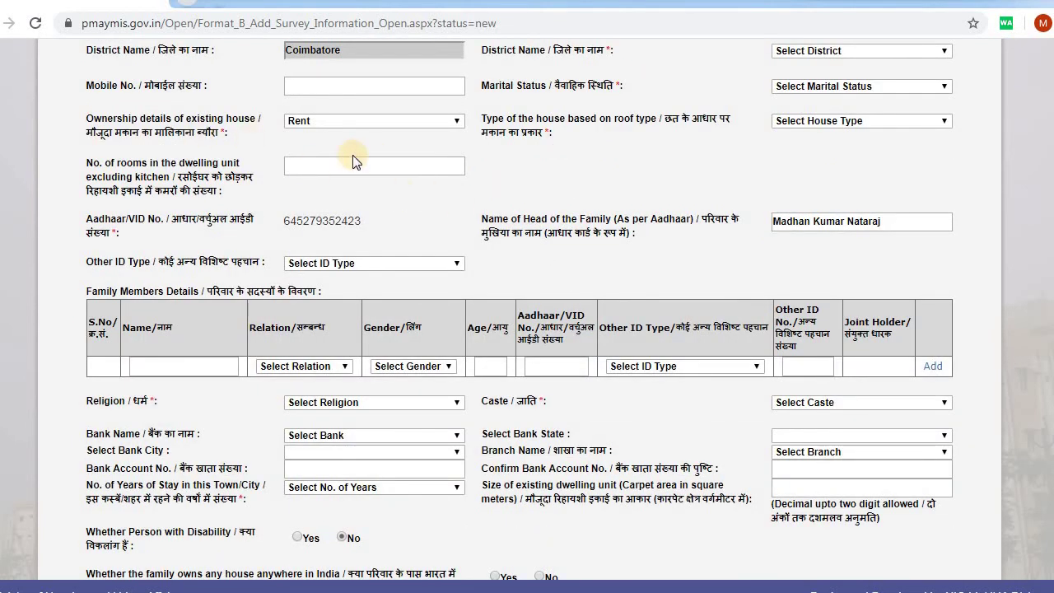
left_click(325, 165)
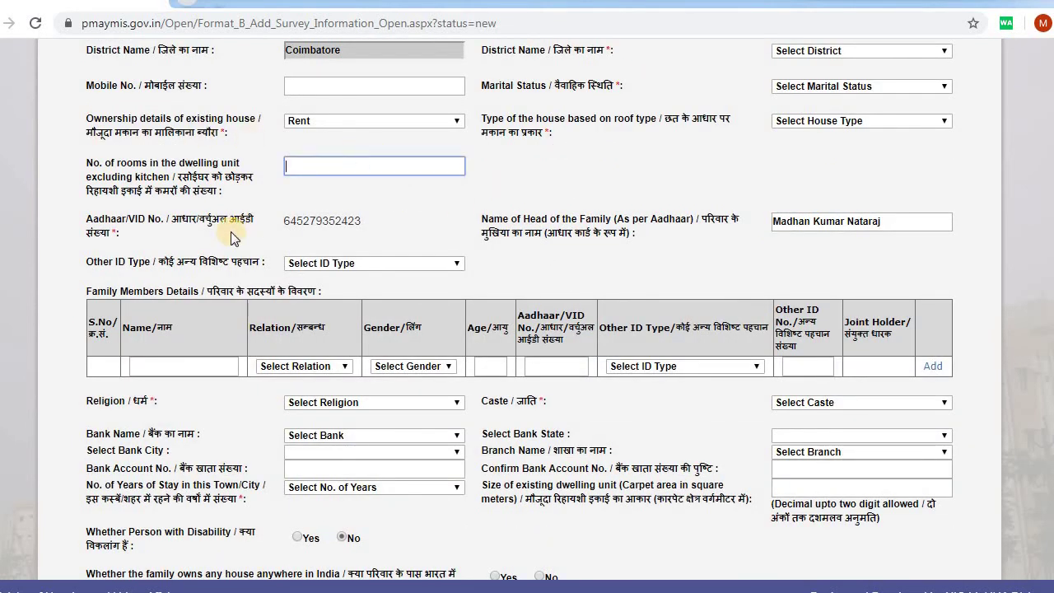
left_click_drag(219, 219, 523, 219)
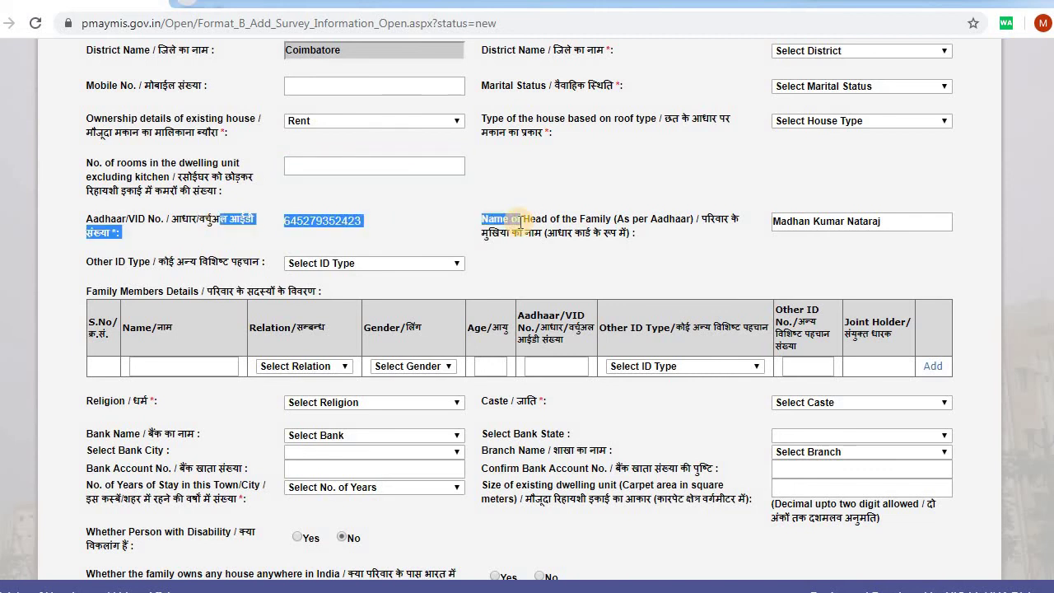
scroll(519, 219, "down", 1)
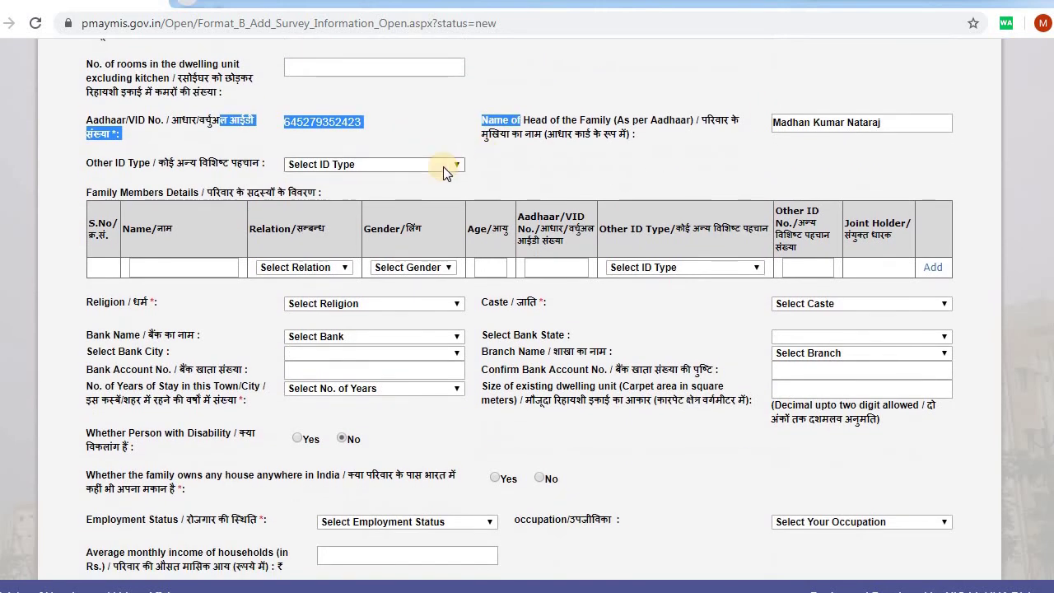
left_click(444, 168)
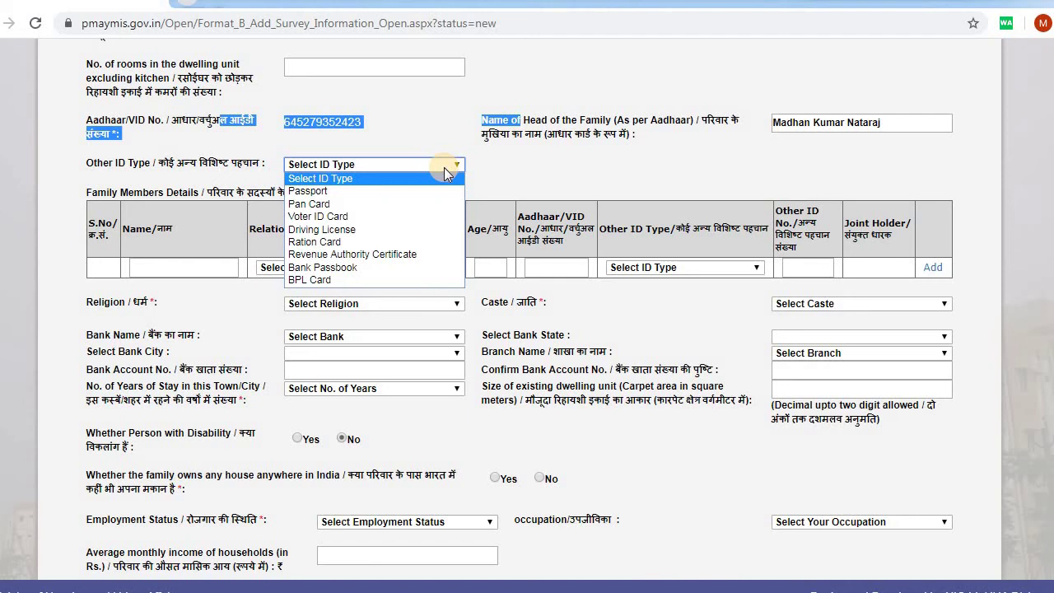
left_click(654, 163)
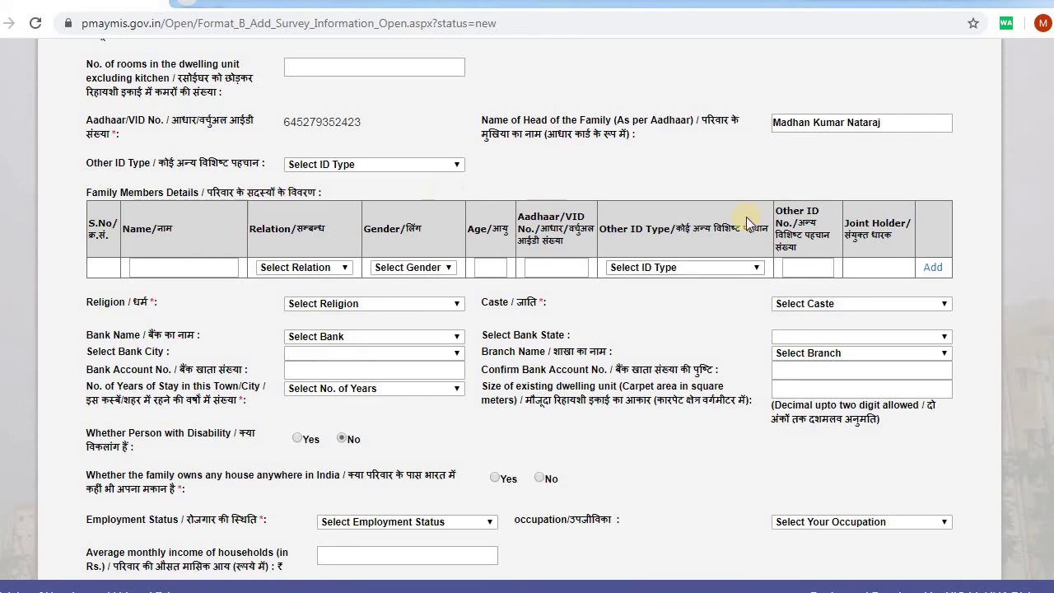
scroll(622, 181, "down", 1)
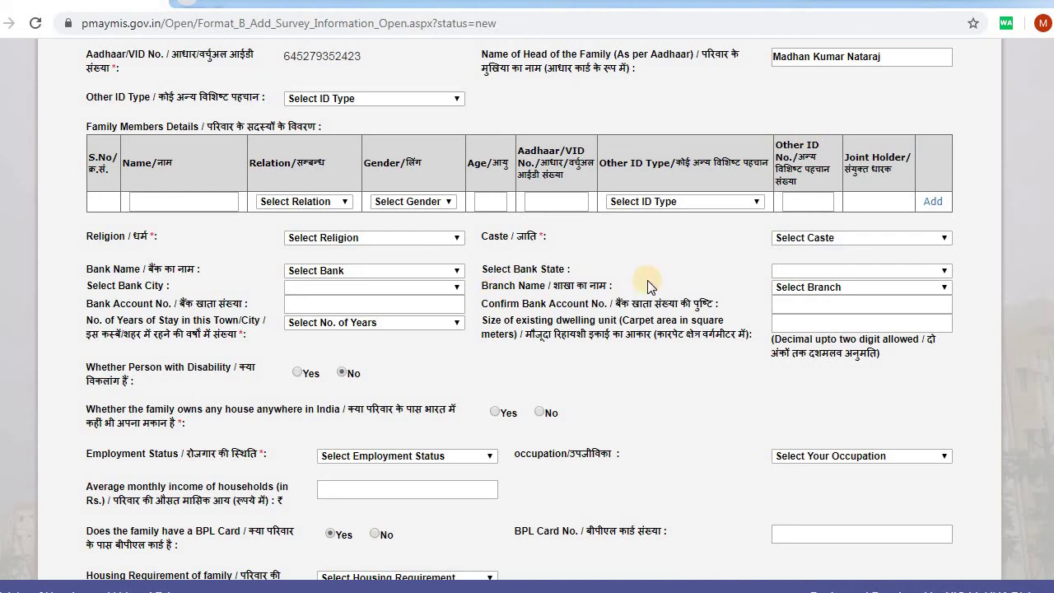
scroll(651, 286, "down", 1)
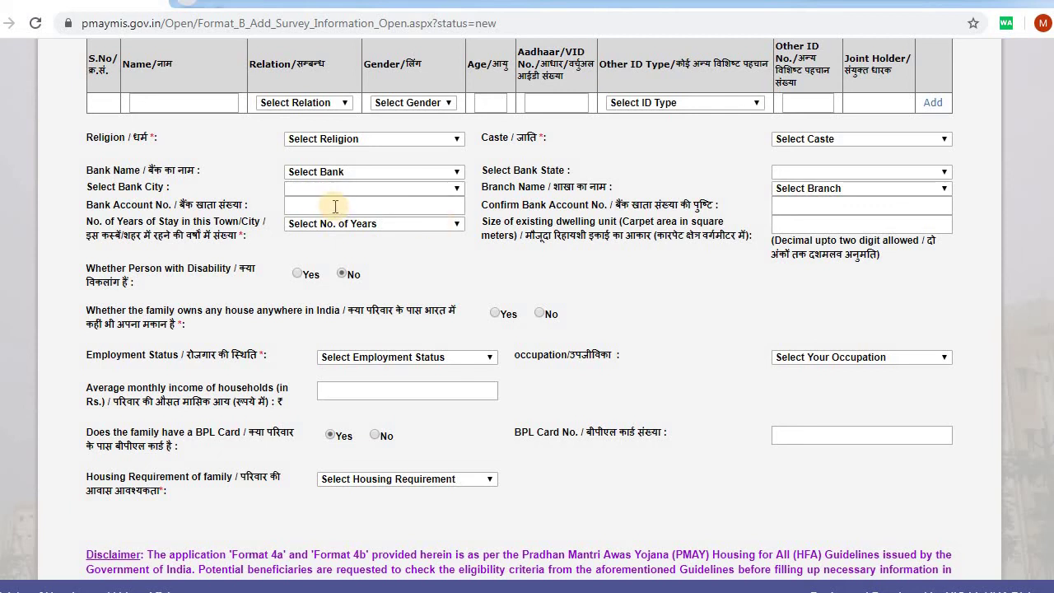
- Highlight the carpet area description and review the No. of Years of stay options without changing them
left_click_drag(585, 235, 710, 216)
scroll(711, 215, "down", 1)
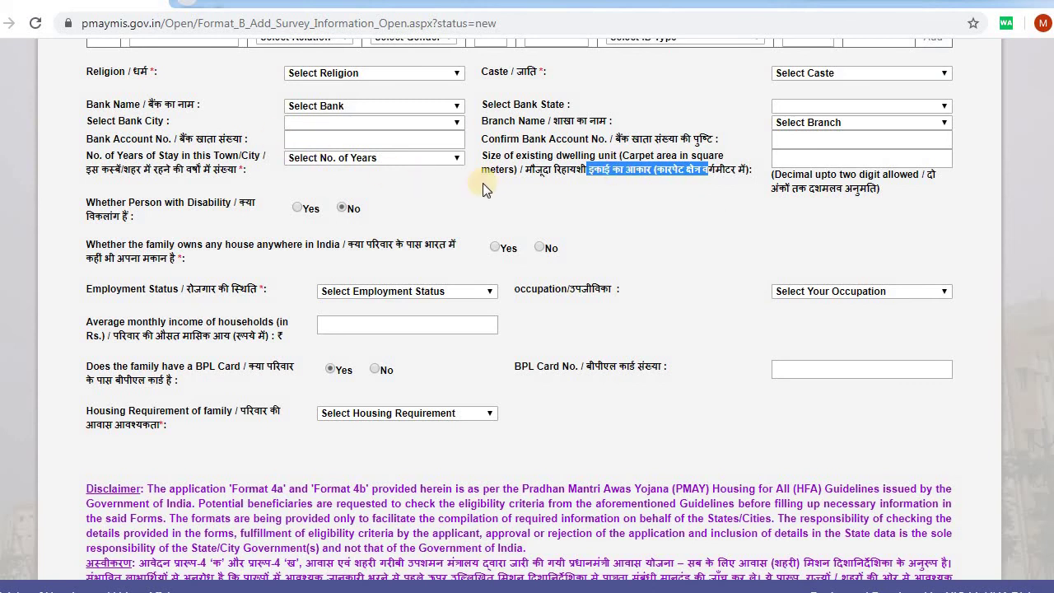
left_click(456, 158)
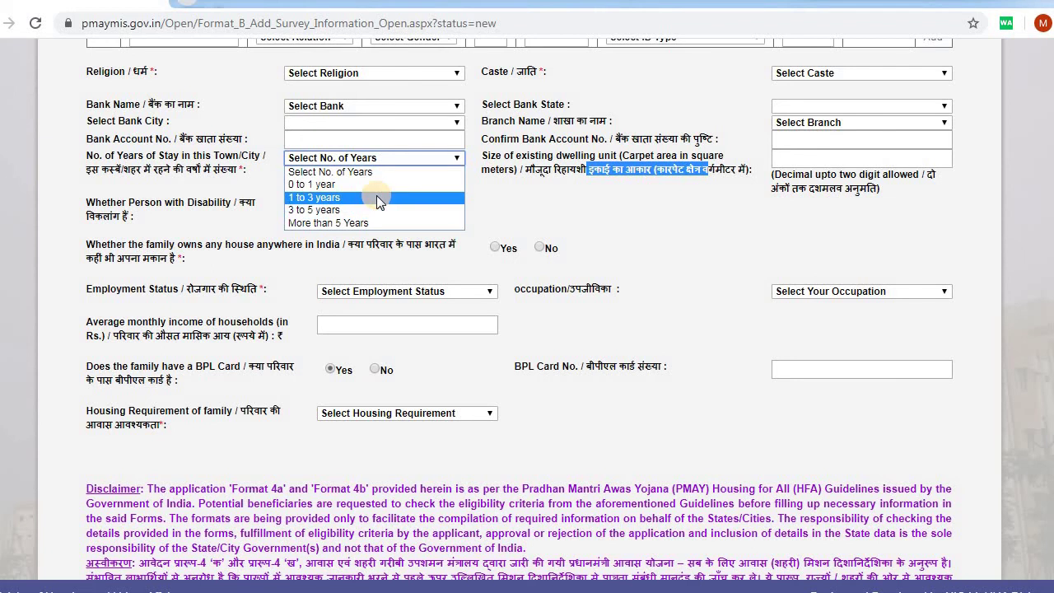
left_click(376, 196)
scroll(478, 165, "down", 2)
- Set Employment Status to Self Employed and browse the Occupation list
left_click(479, 134)
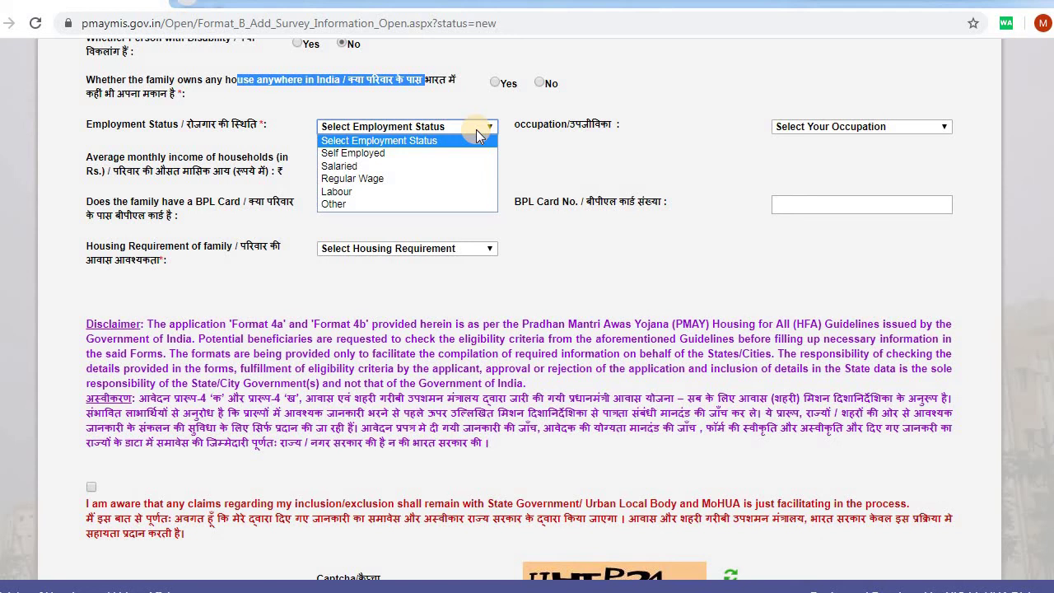
left_click(354, 154)
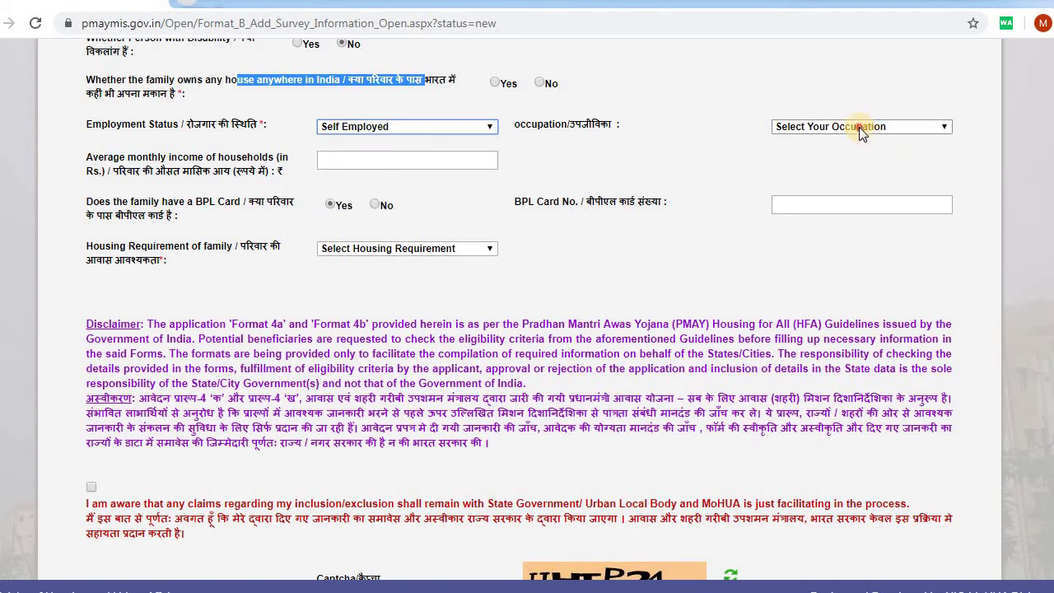
left_click(860, 127)
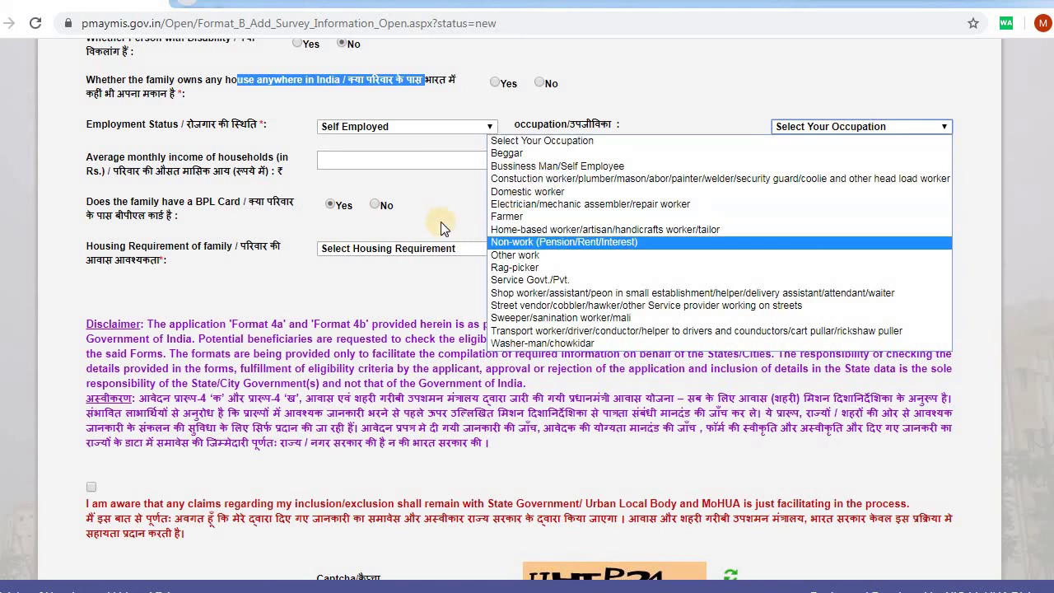
scroll(152, 204, "down", 1)
left_click_drag(179, 135, 274, 134)
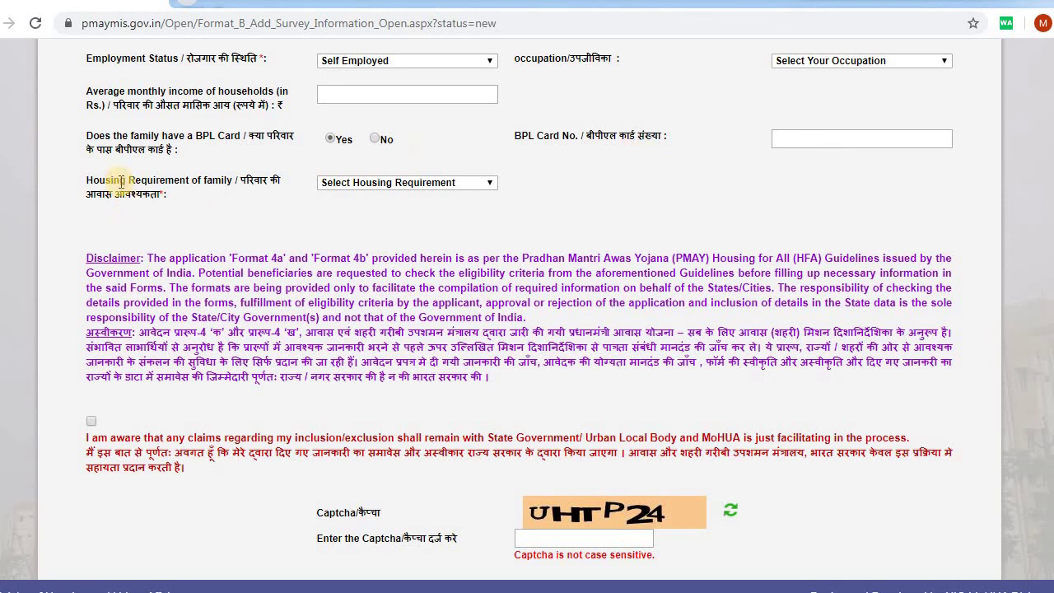
- View the Housing Requirement options on the survey form
left_click(438, 183)
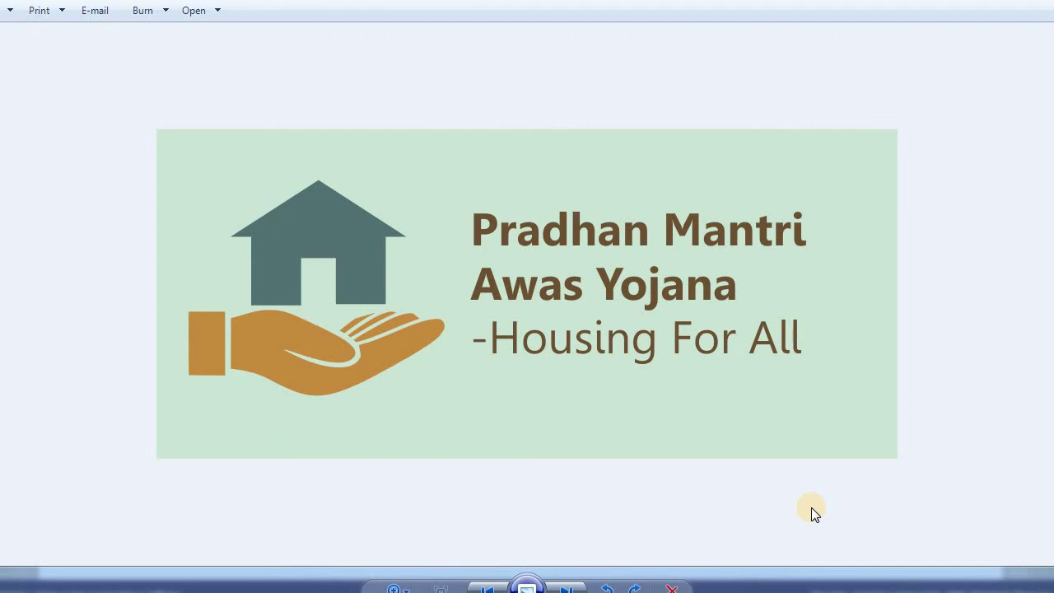
- Advance Windows Photo Viewer from the Housing For All logo to the AskeDesk promo image
key("Right")
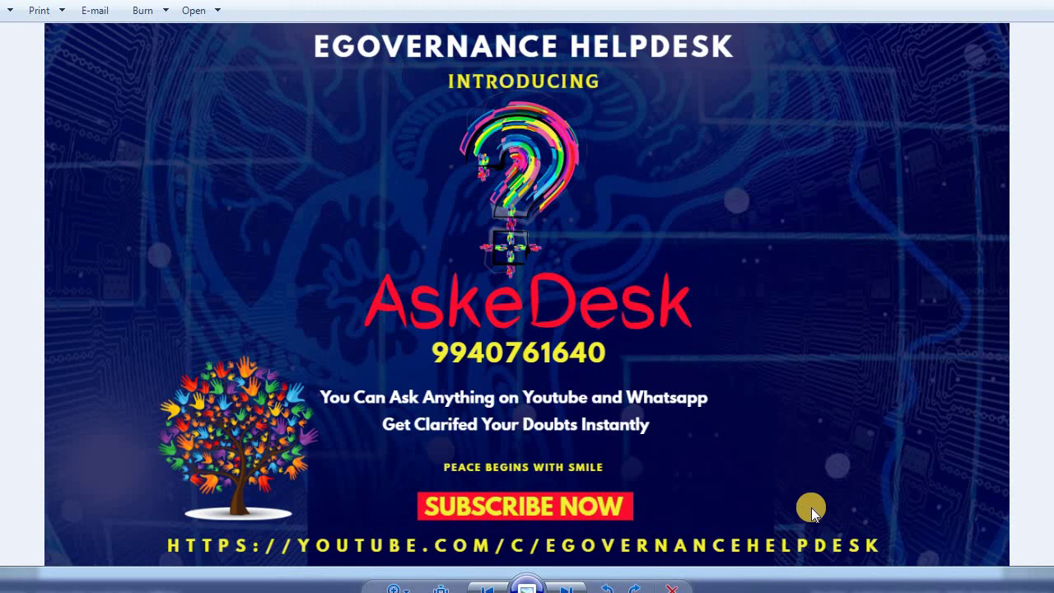